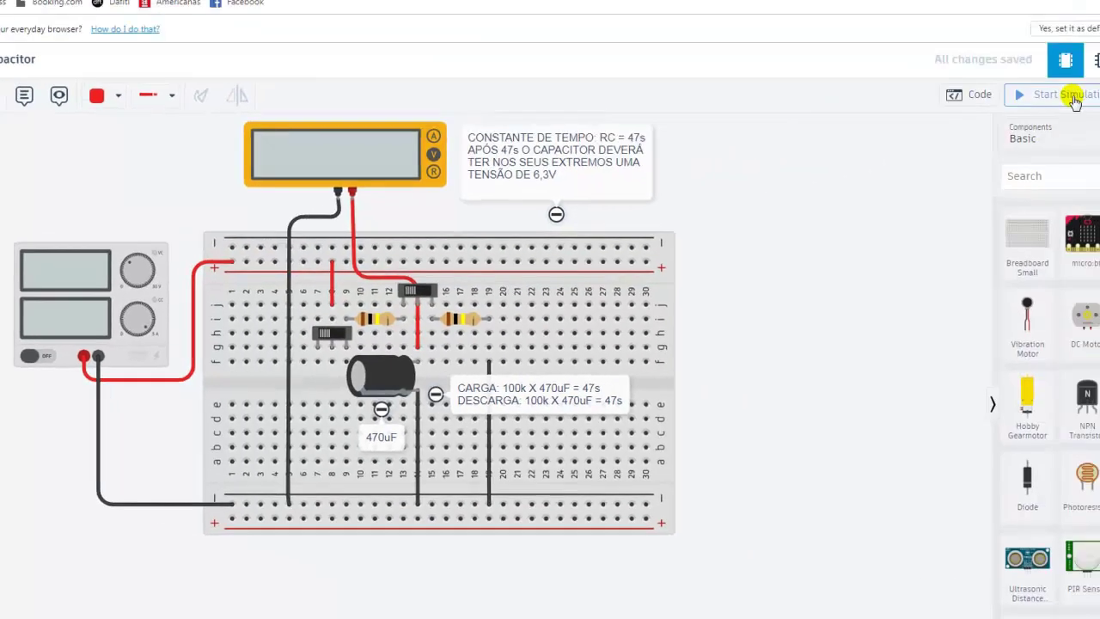
# - Simulate the breadboard circuit, sliding the lower switch to charge the 470uF capacitor and the upper switch to discharge it
pyautogui.click(1035, 105)
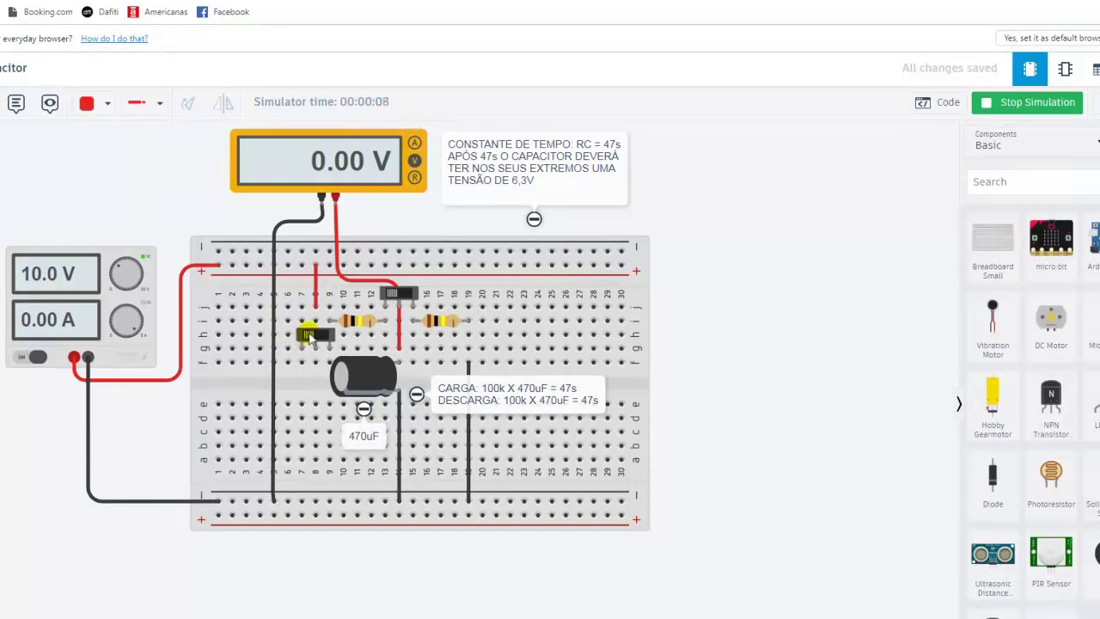
pyautogui.click(311, 337)
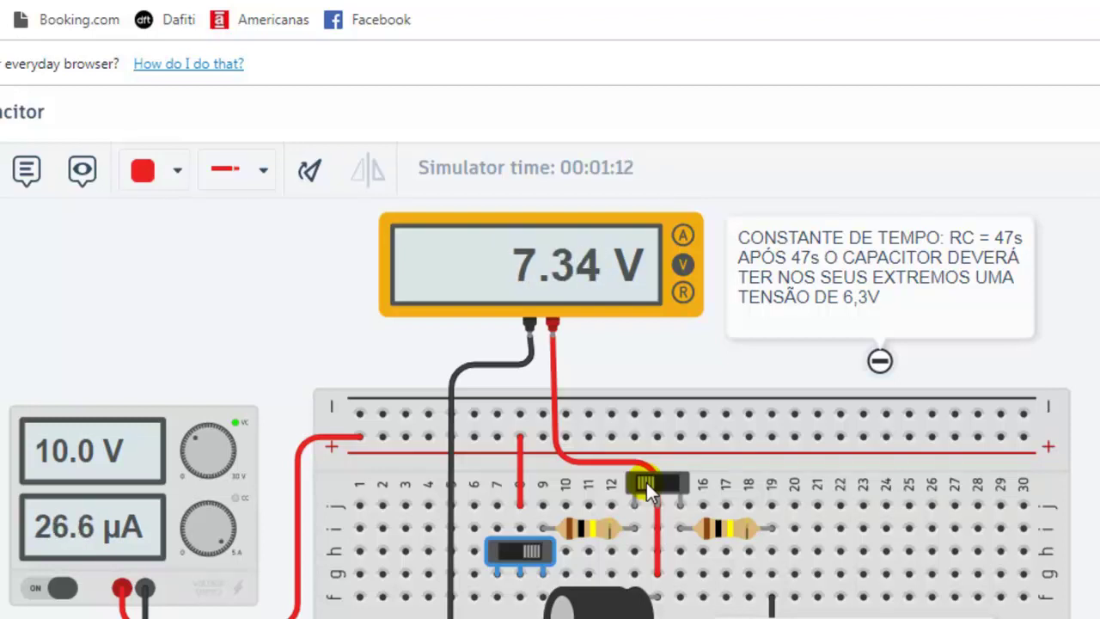
pyautogui.click(646, 482)
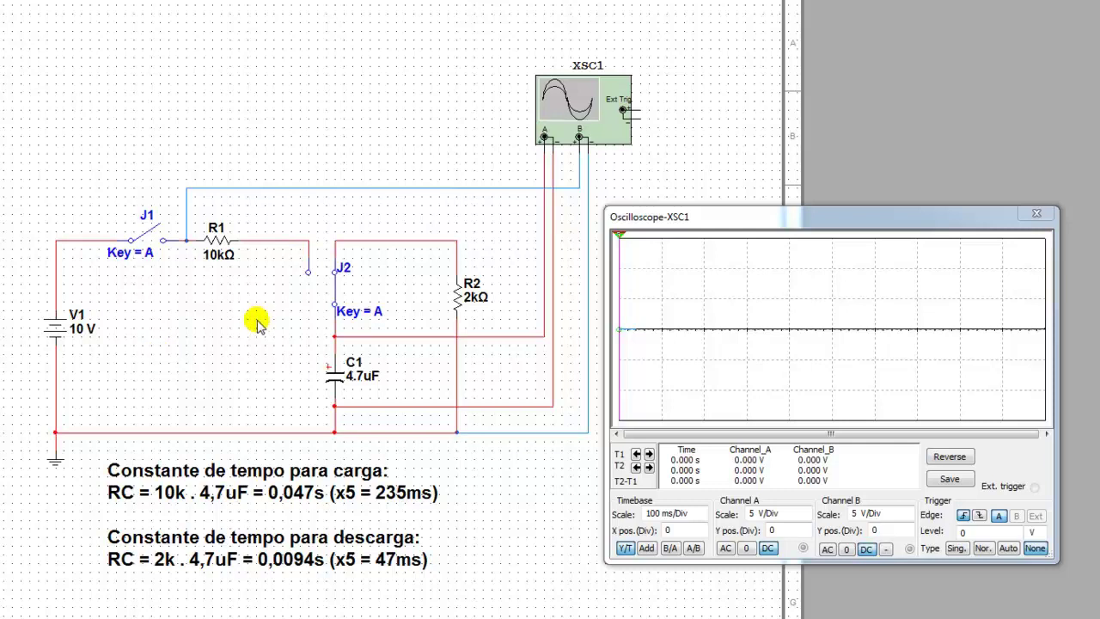
# - In the Multisim schematic, toggle J1 and J2 to the charging position and back, and set R2's resistance to 10 kΩ
pyautogui.press('a')
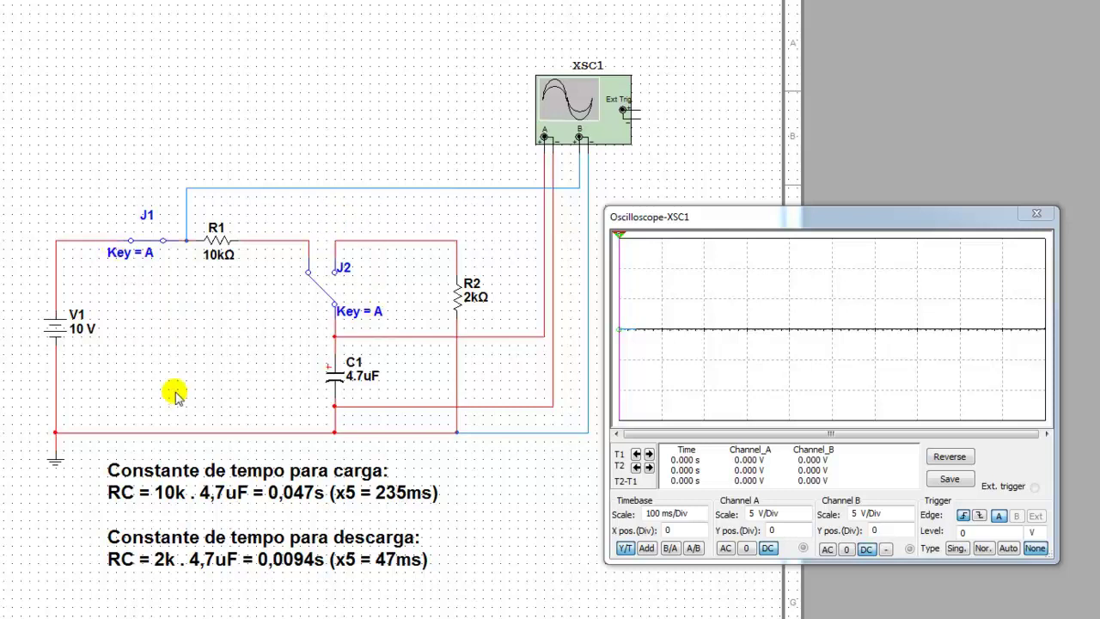
pyautogui.press('a')
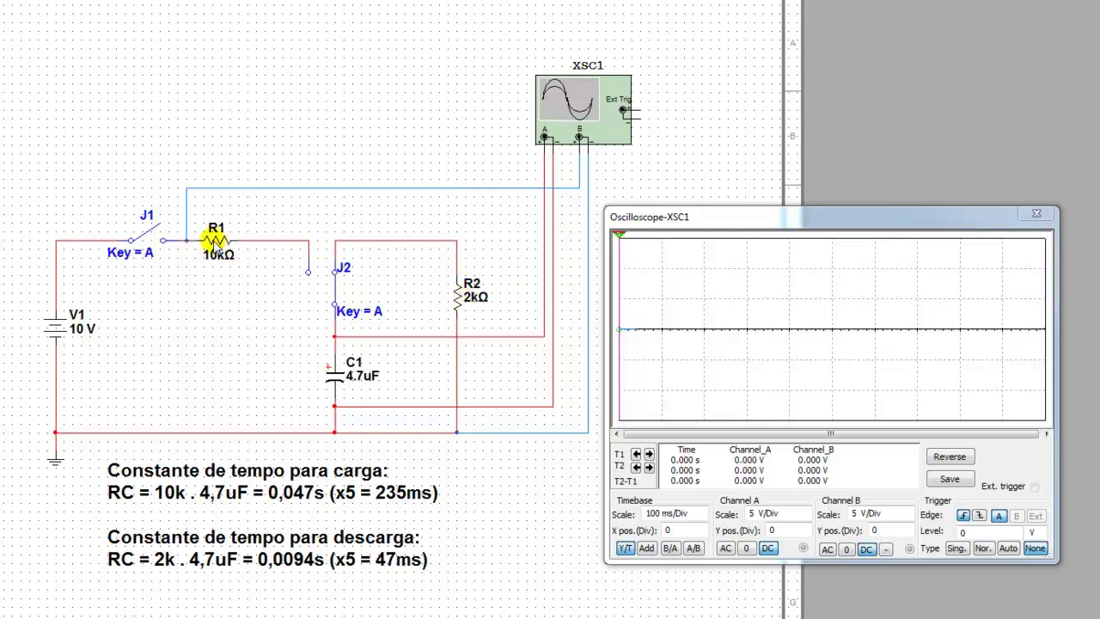
pyautogui.click(455, 294)
pyautogui.doubleClick(456, 294)
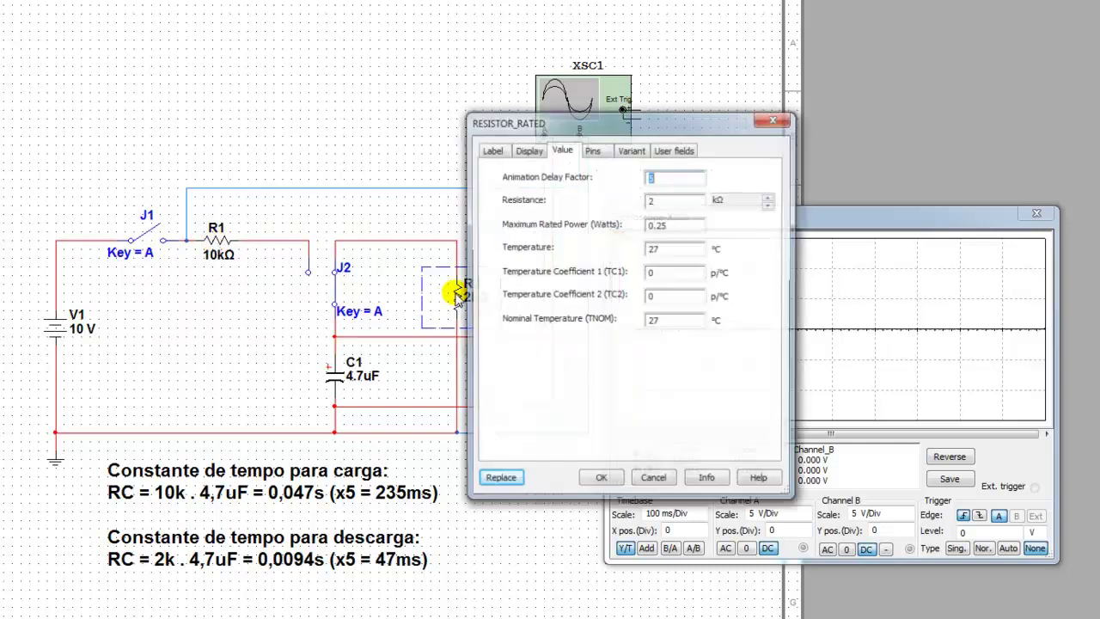
pyautogui.doubleClick(658, 201)
pyautogui.write('10')
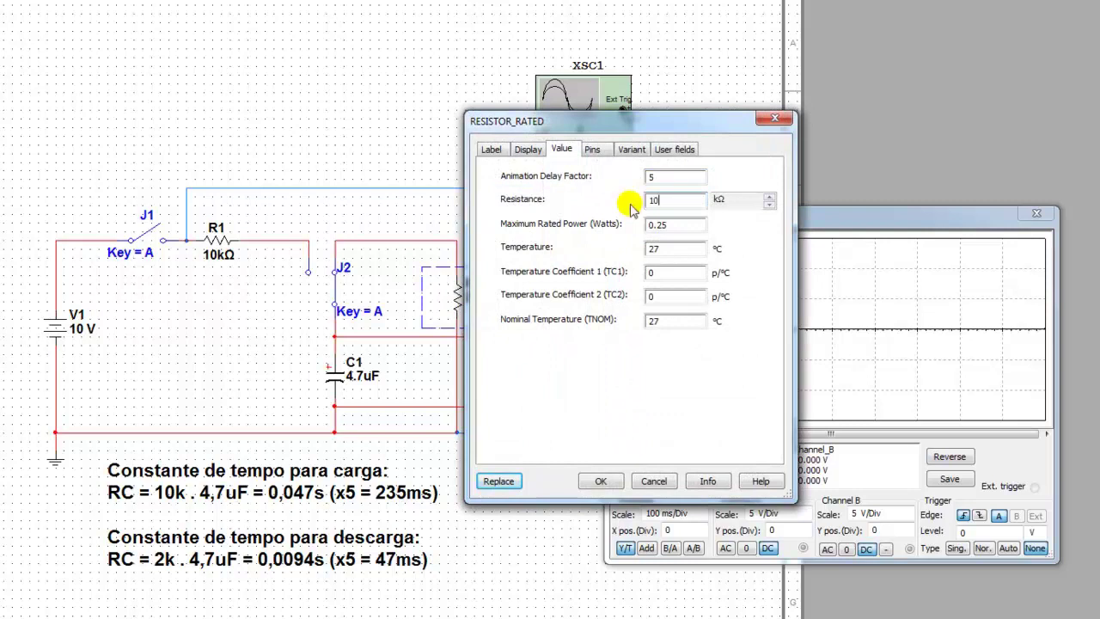
pyautogui.click(601, 480)
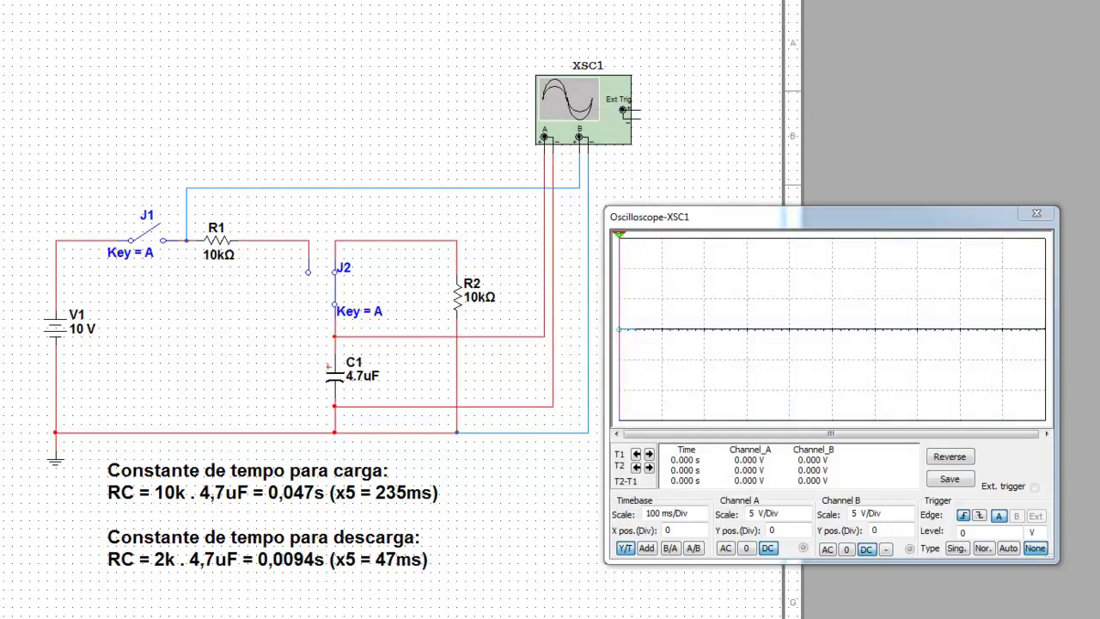
# - Toggle J1 and J2 during the simulation to charge, discharge and recharge C1 with both resistors at 10 kΩ
pyautogui.press('a')
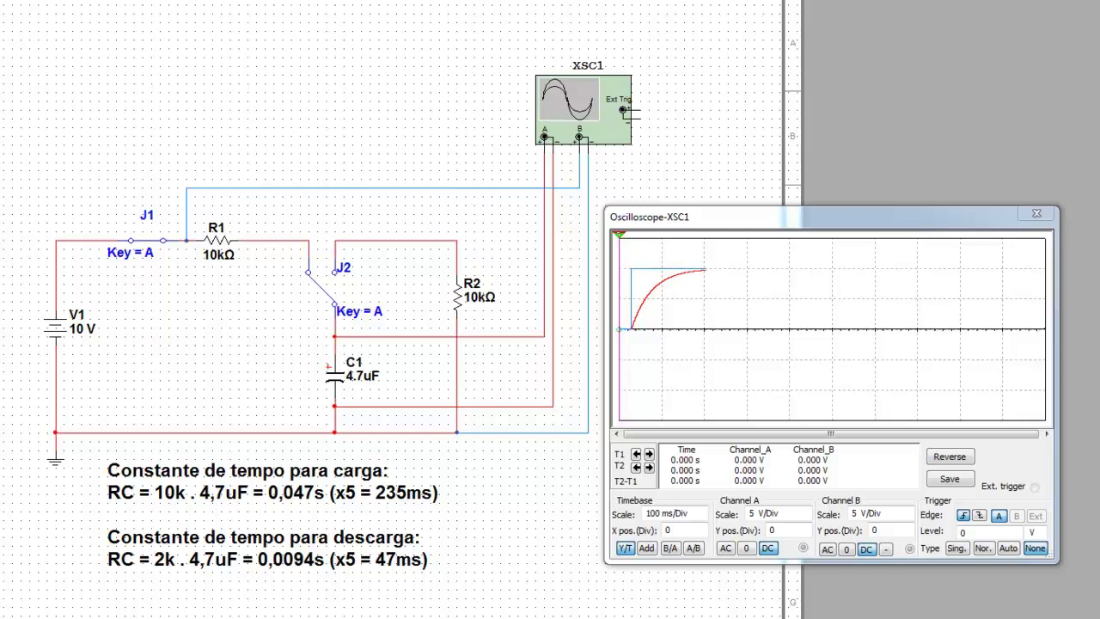
pyautogui.press('a')
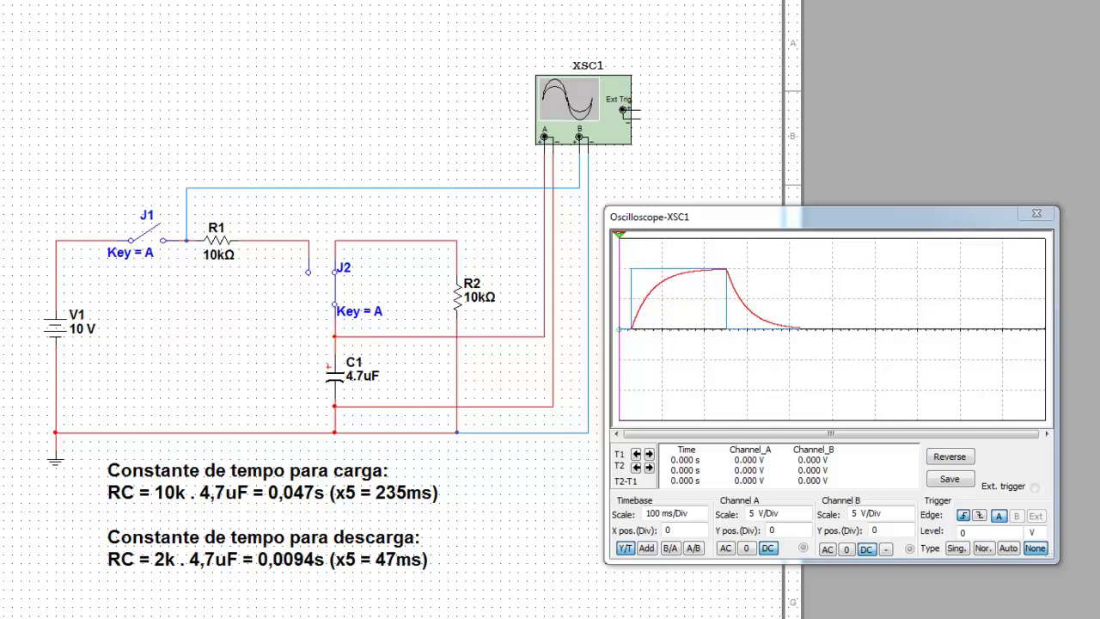
pyautogui.press('a')
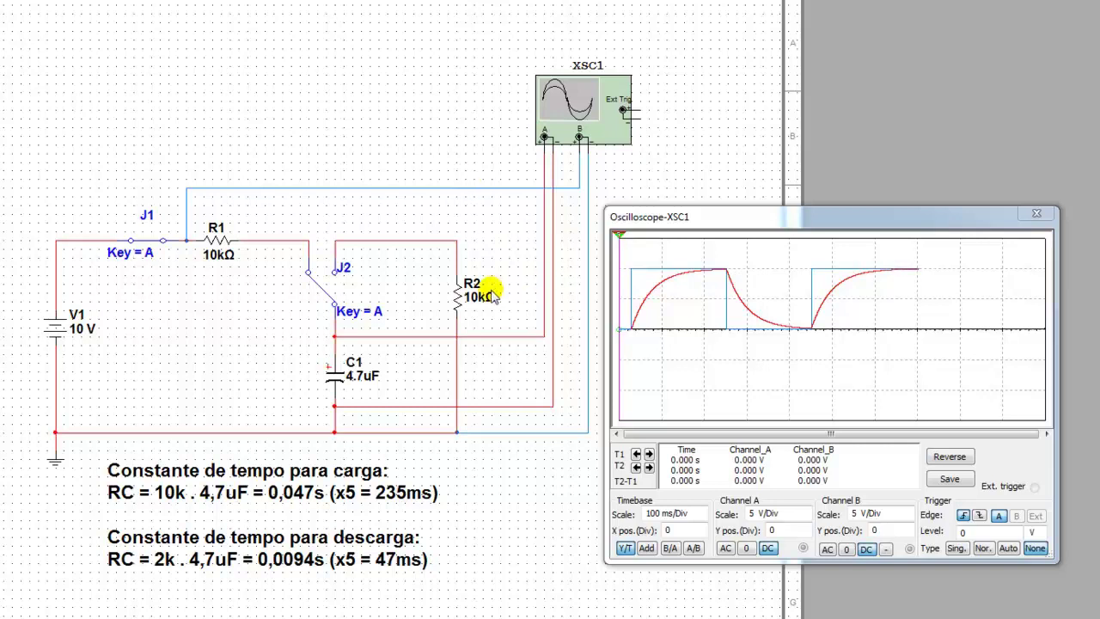
# - Set the resistance of the discharge resistor R2 to 2 kΩ
pyautogui.click(456, 298)
pyautogui.doubleClick(456, 298)
pyautogui.doubleClick(656, 199)
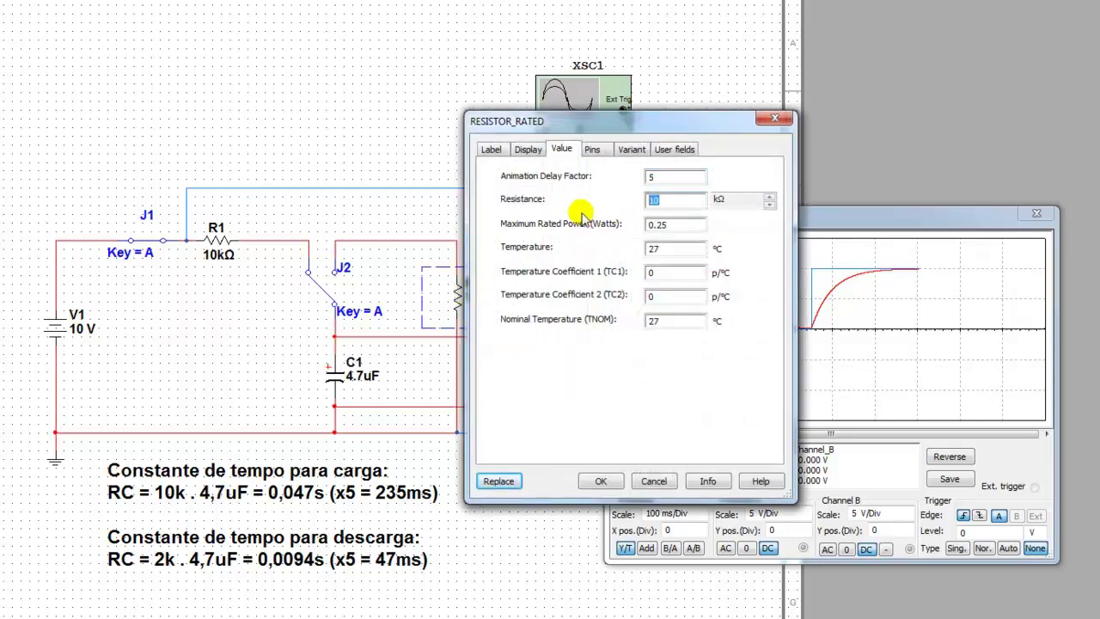
pyautogui.write('2')
pyautogui.click(599, 481)
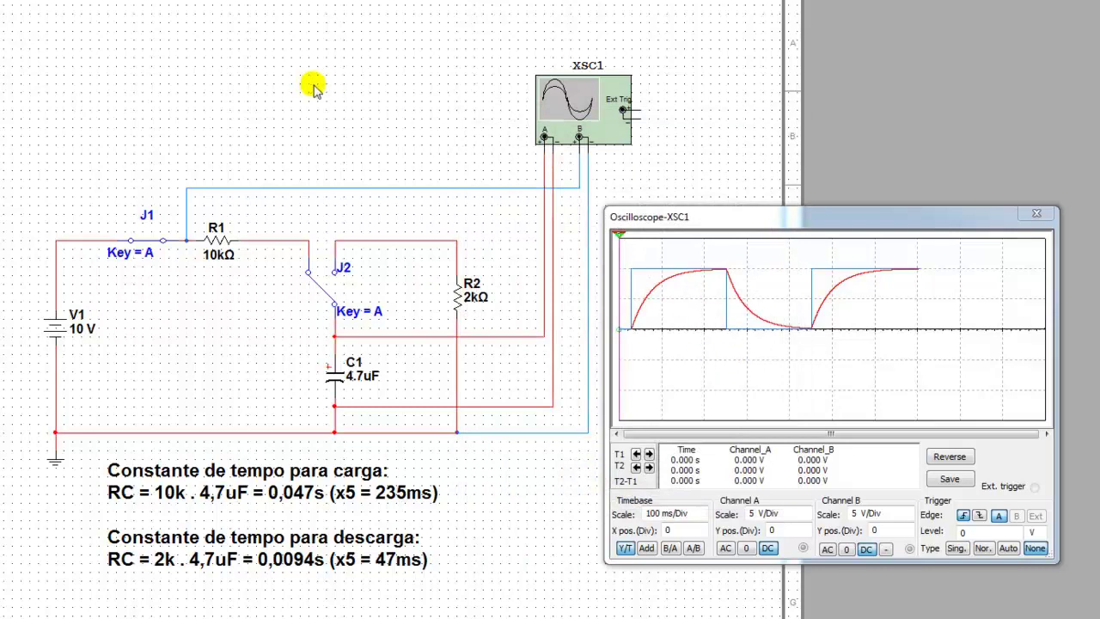
# - Rerun the simulation with the faster discharge path, toggling J1 and J2 together to discharge and recharge C1 three times
pyautogui.press('a')
pyautogui.press('a')
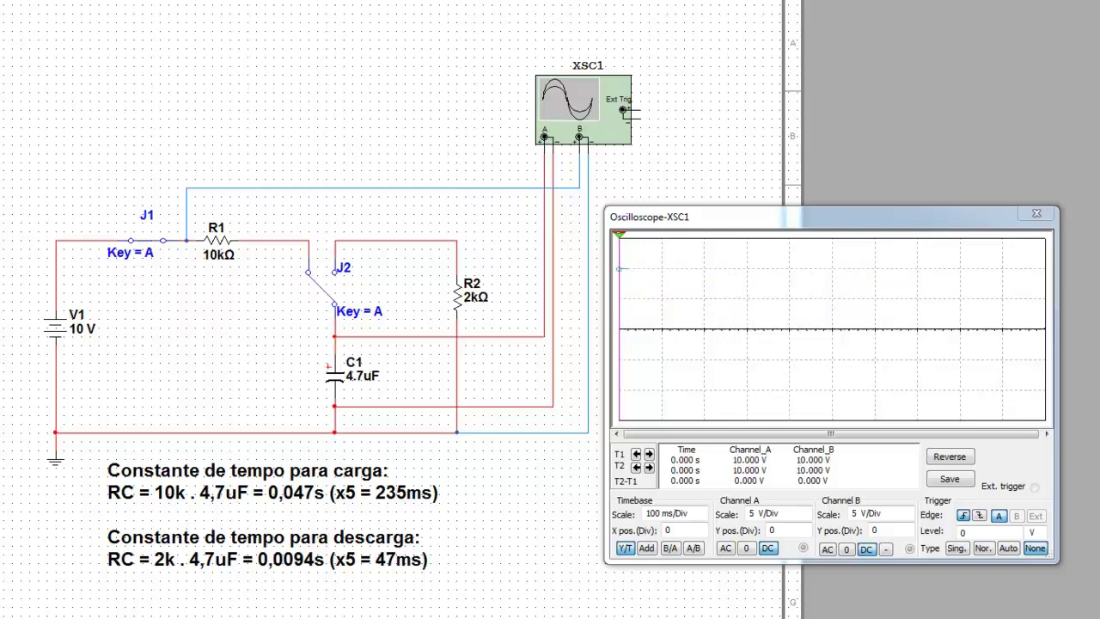
pyautogui.press('a')
pyautogui.press('a')
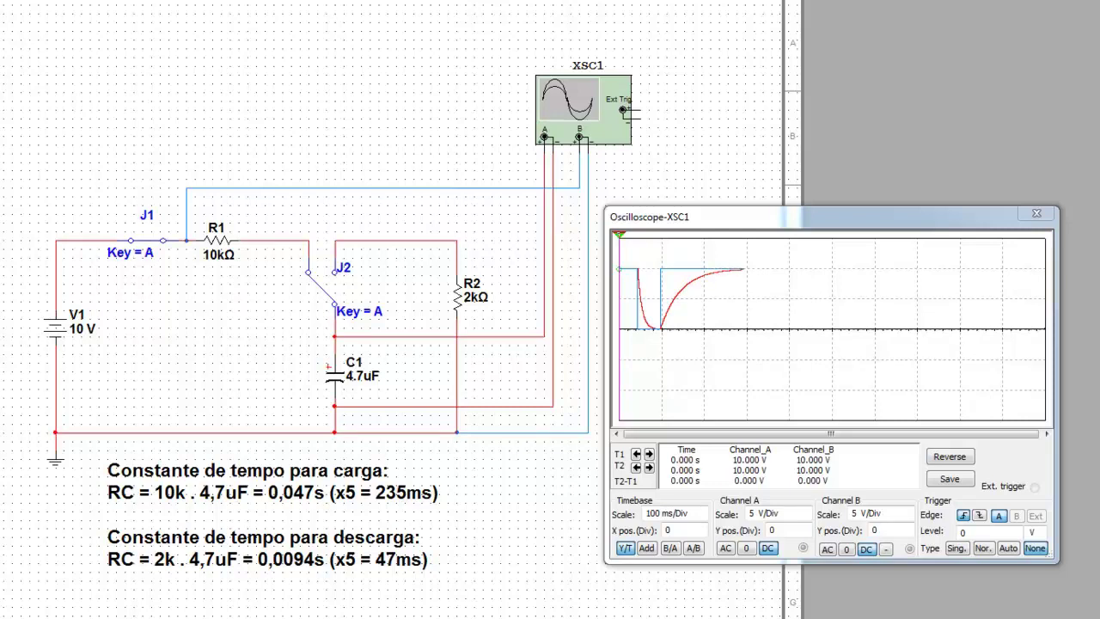
pyautogui.press('a')
pyautogui.press('a')
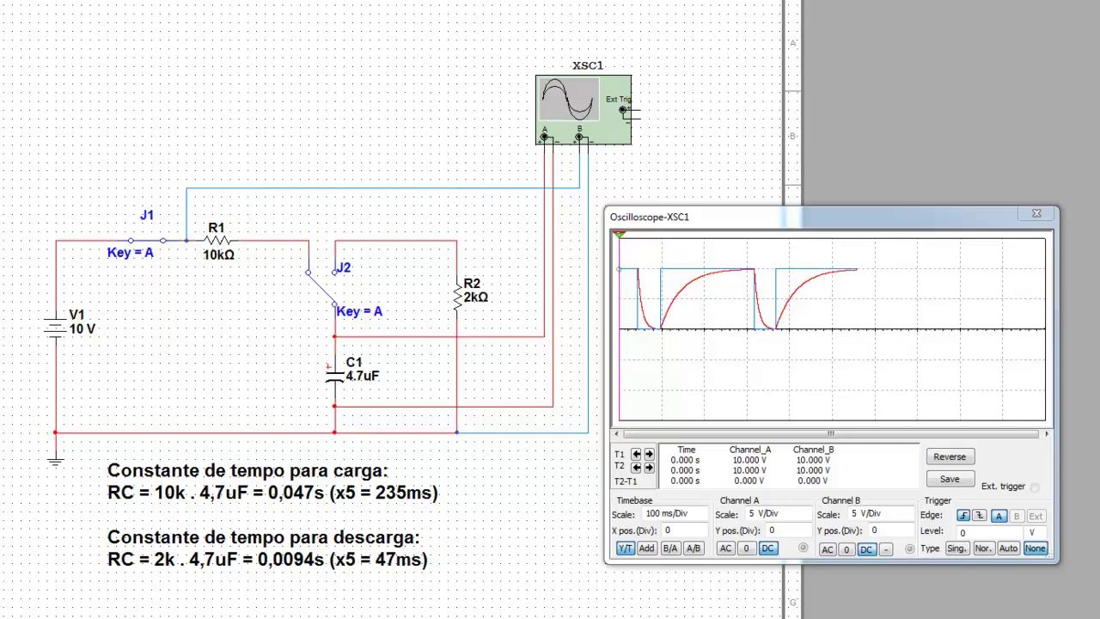
pyautogui.press('a')
pyautogui.press('a')
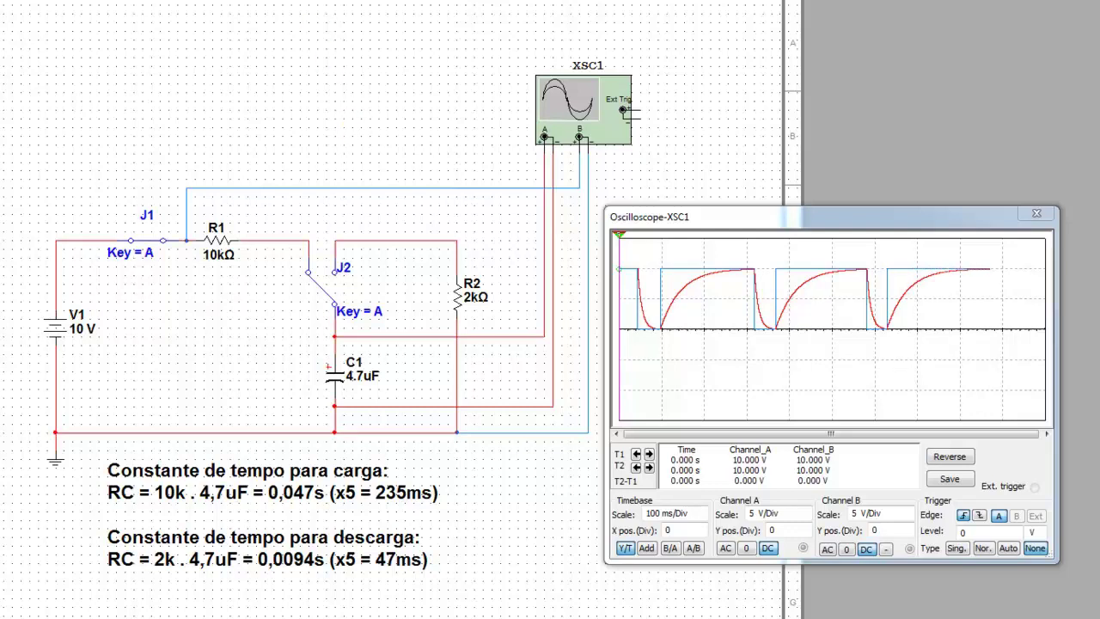
# - Enlarge the XSC1 oscilloscope window in width and height, and reposition it so the waveforms and readings fit on screen
pyautogui.click(607, 210)
pyautogui.moveTo(606, 209); pyautogui.dragTo(488, 72)
pyautogui.moveTo(1058, 306); pyautogui.dragTo(1099, 305)
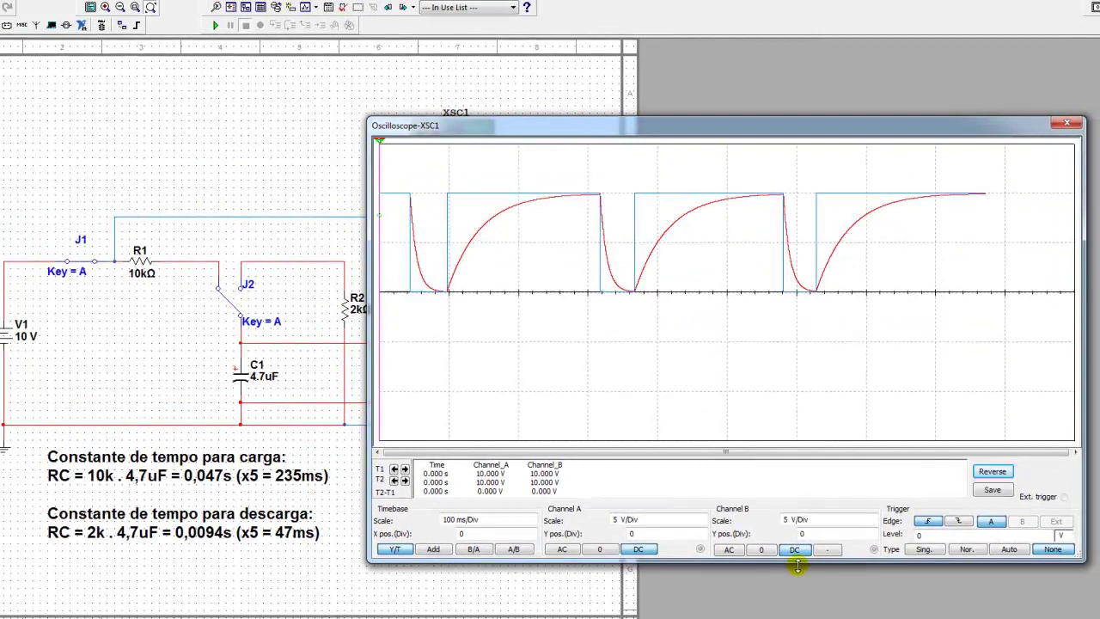
pyautogui.moveTo(798, 565); pyautogui.dragTo(798, 598)
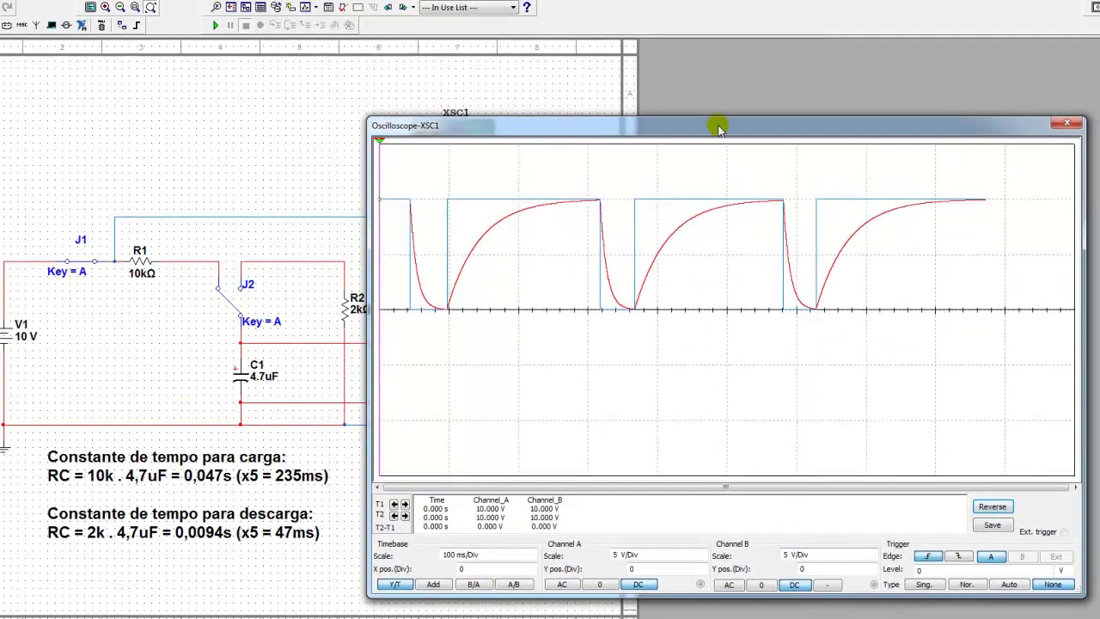
pyautogui.moveTo(716, 117); pyautogui.dragTo(716, 71)
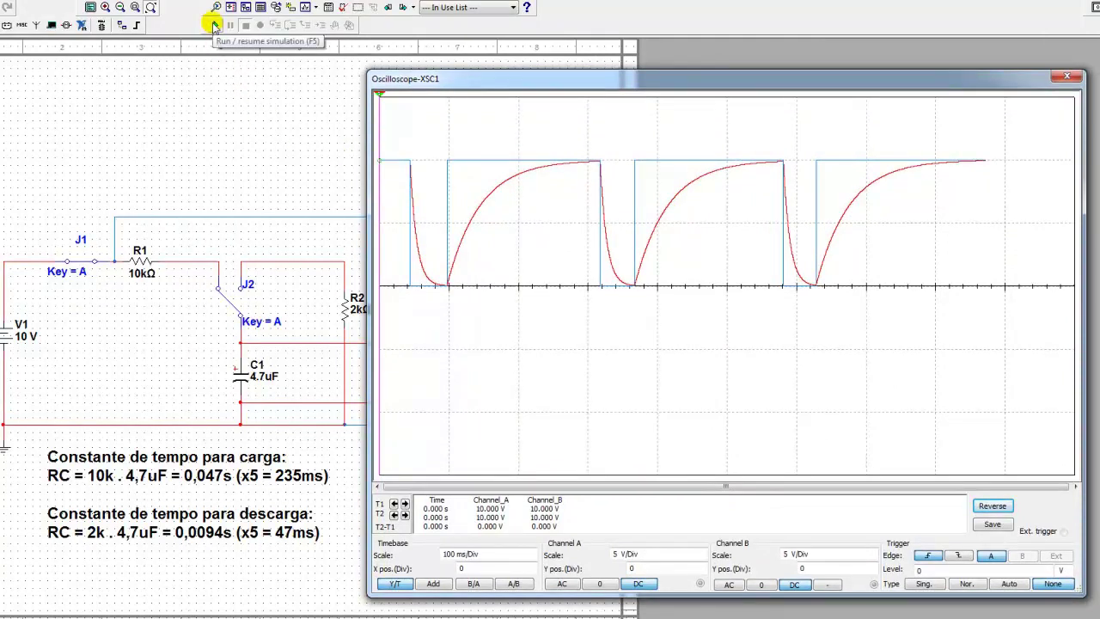
# - Run a new simulation, toggling J1 and J2 through two discharge and recharge cycles of C1, and pause it during the second recharge
pyautogui.click(214, 26)
pyautogui.press('a')
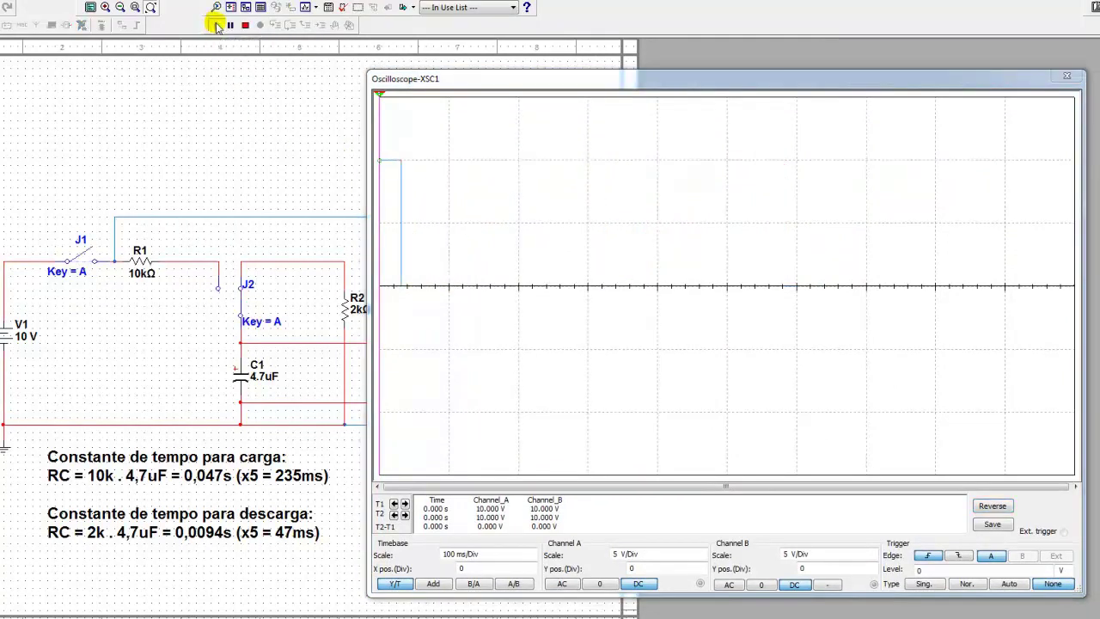
pyautogui.press('a')
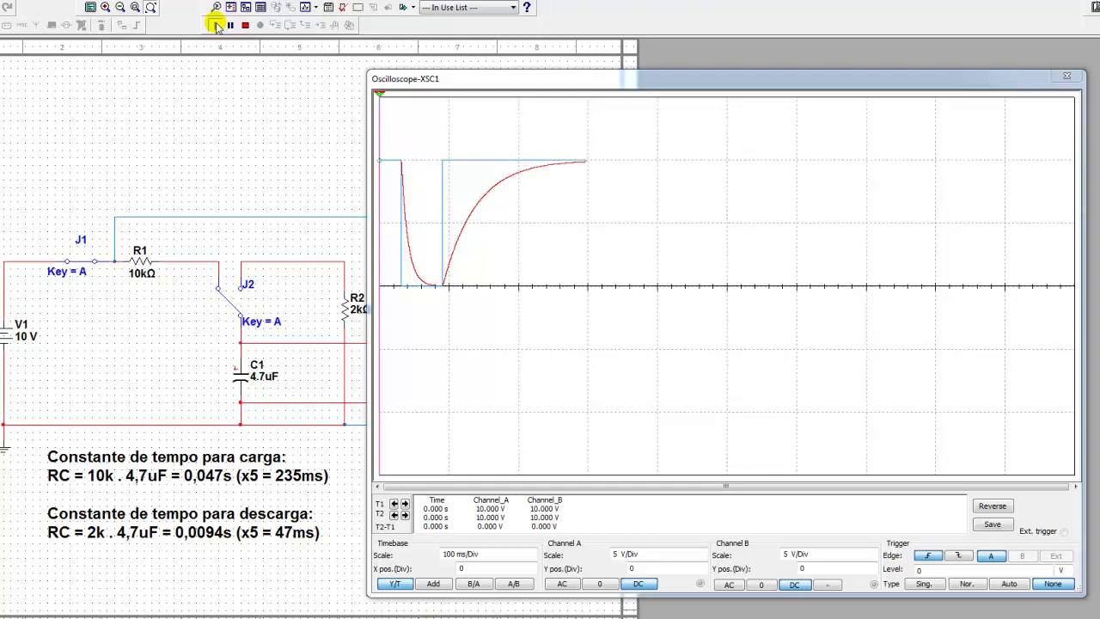
pyautogui.press('a')
pyautogui.press('a')
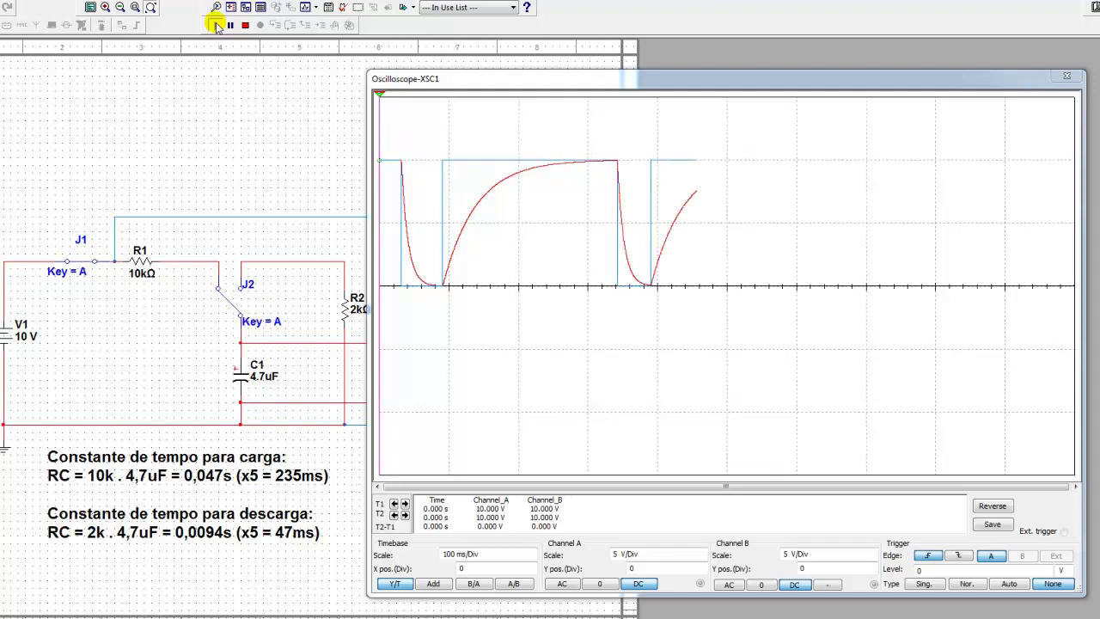
pyautogui.click(216, 25)
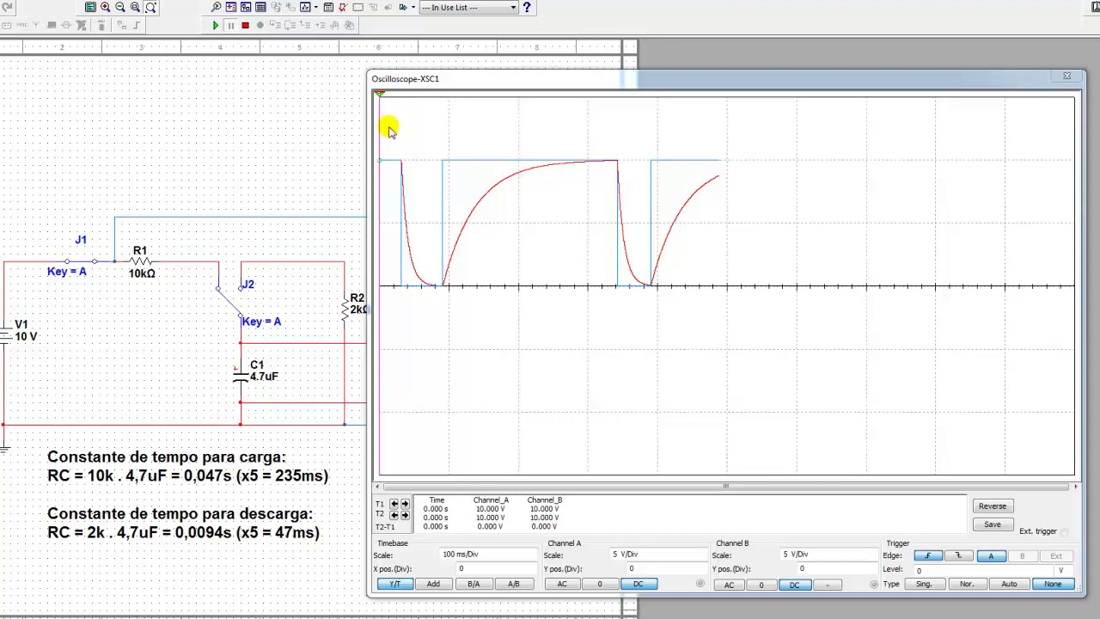
# - Measure C1's charging interval and the following discharge interval by placing the oscilloscope cursors at the start and end of each curve
pyautogui.moveTo(380, 96); pyautogui.dragTo(618, 101)
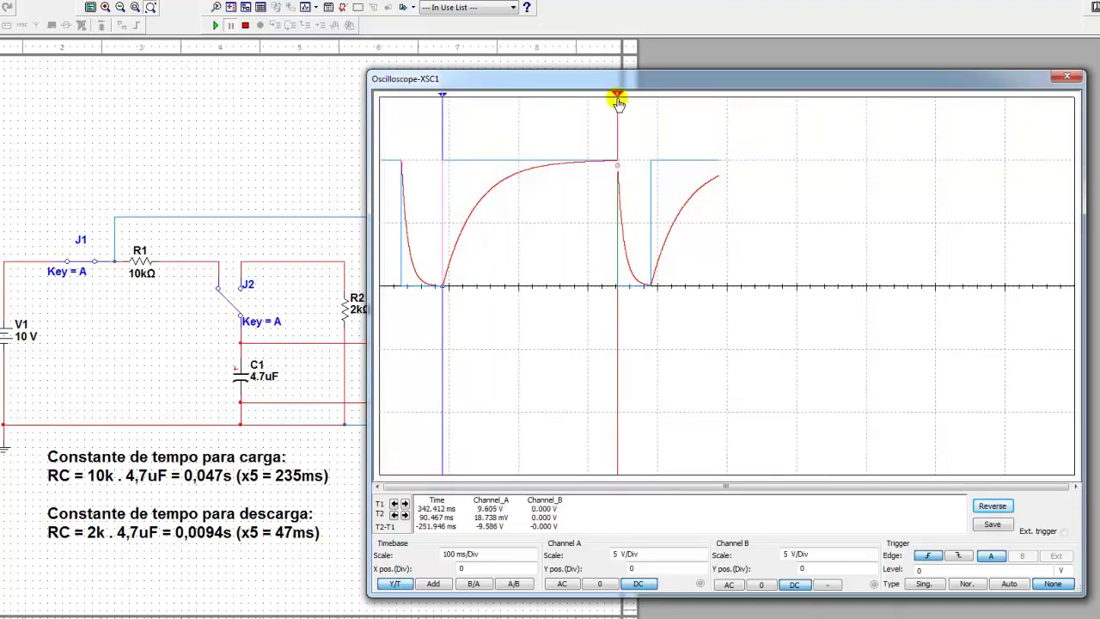
pyautogui.moveTo(618, 101); pyautogui.dragTo(618, 101)
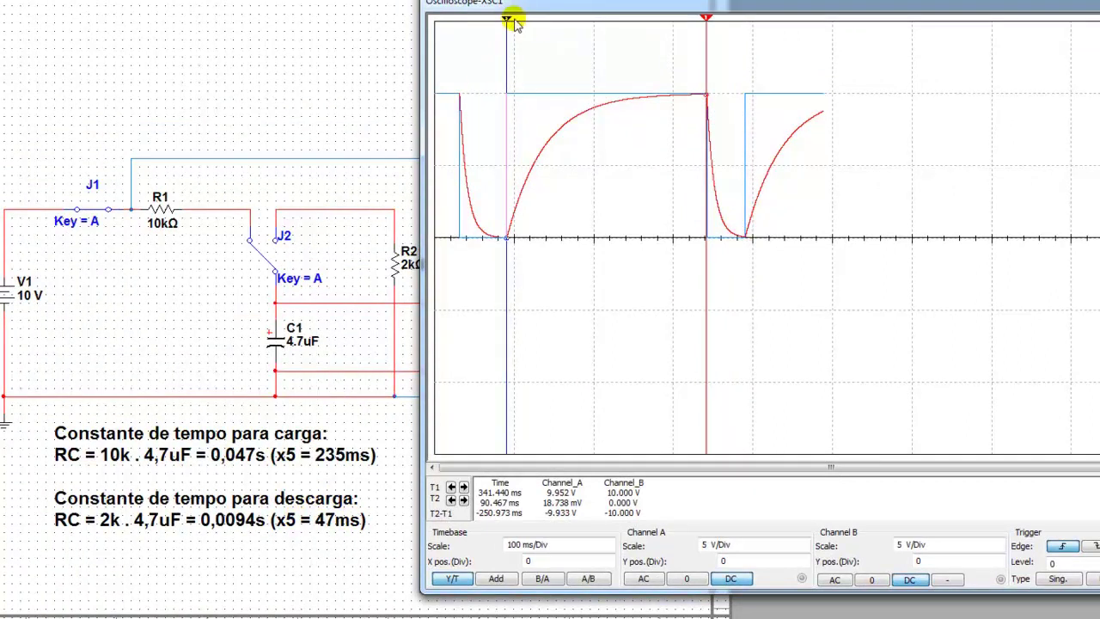
pyautogui.moveTo(506, 21); pyautogui.dragTo(745, 2)
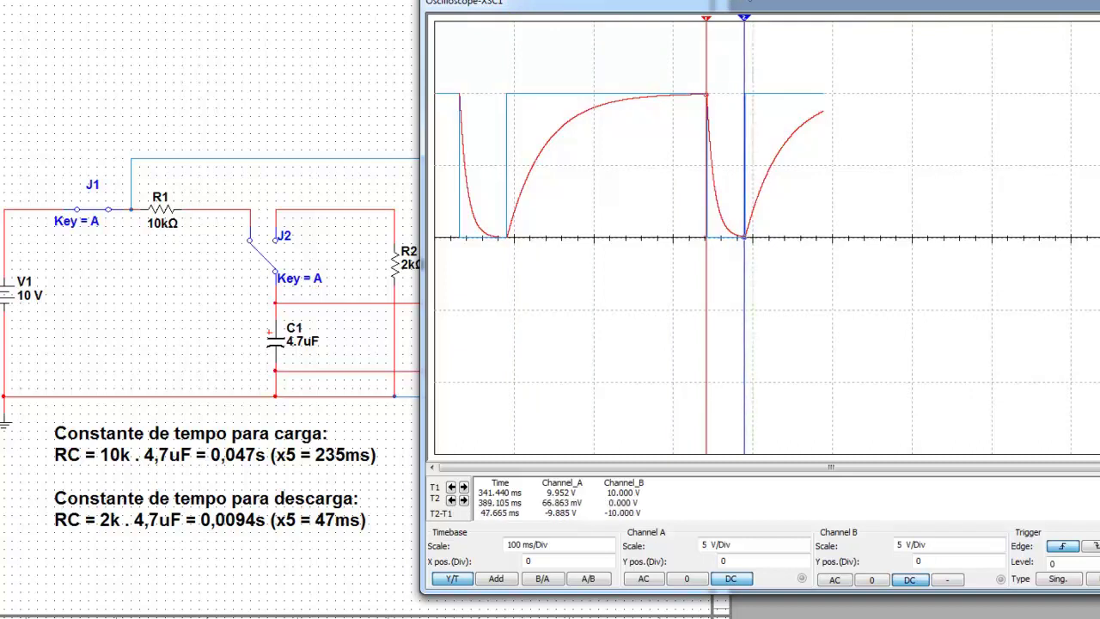